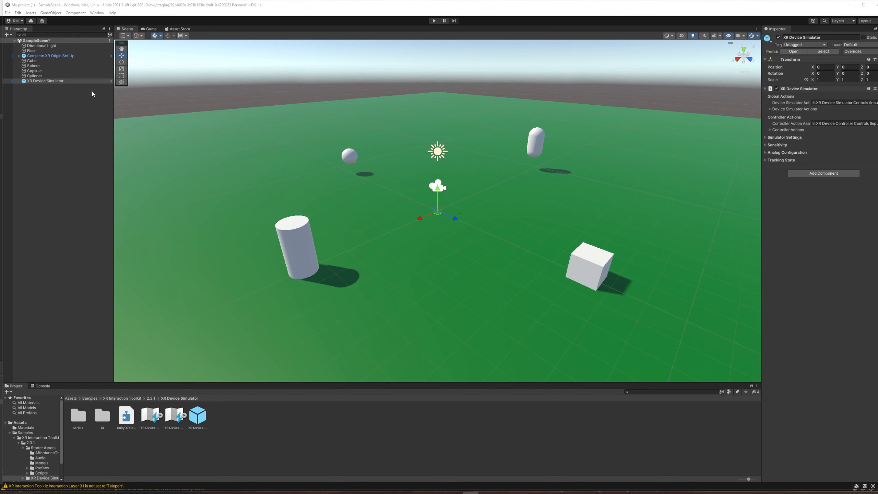
- Deactivate the XR Device Simulator object in the scene and save the scene
left_click(75, 81)
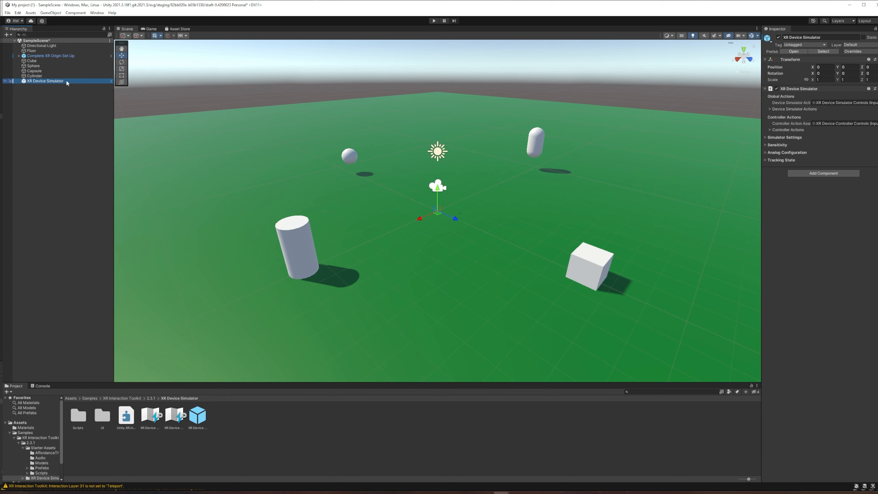
left_click(779, 37)
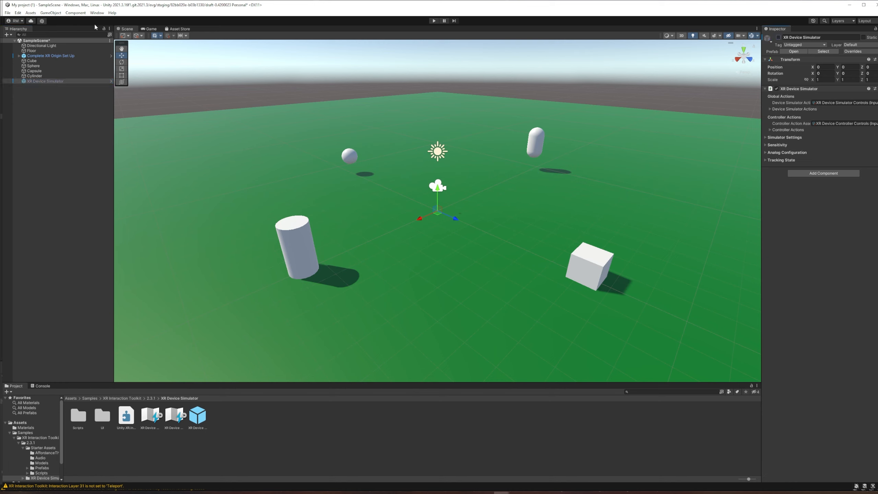
key("ctrl+s")
- Open the build settings and add the open SampleScene to the scenes in build
left_click(7, 13)
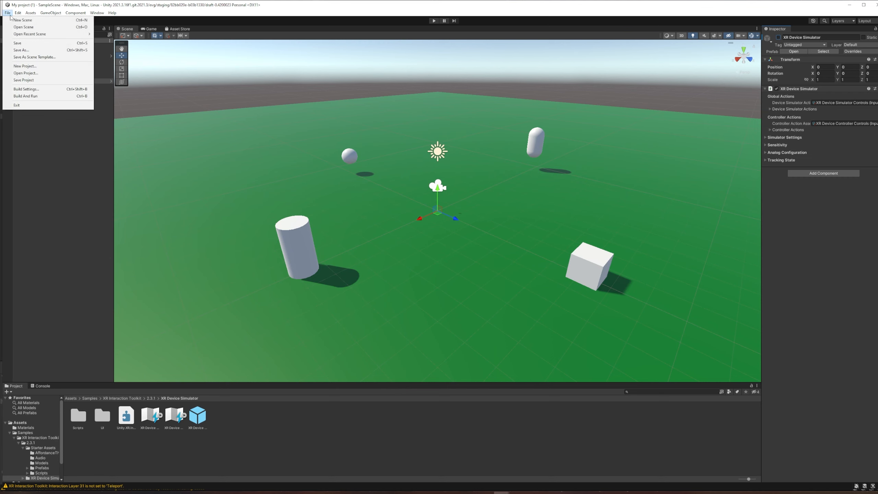
left_click(40, 89)
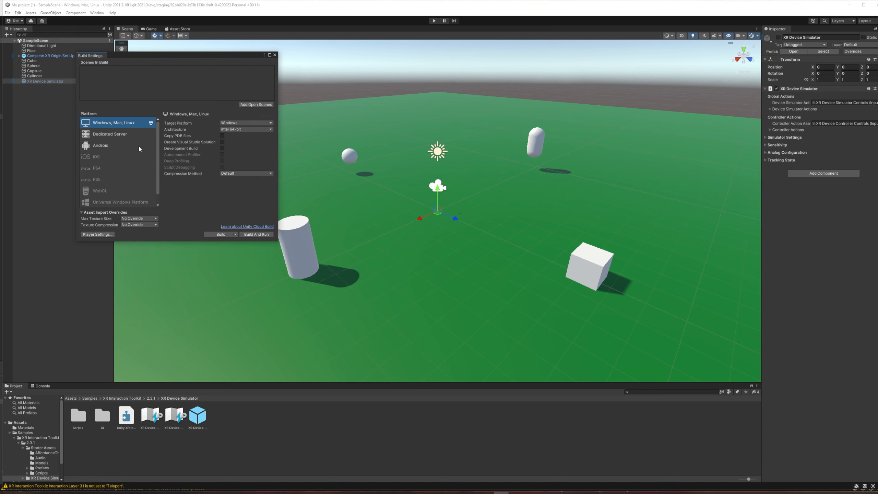
left_click(99, 148)
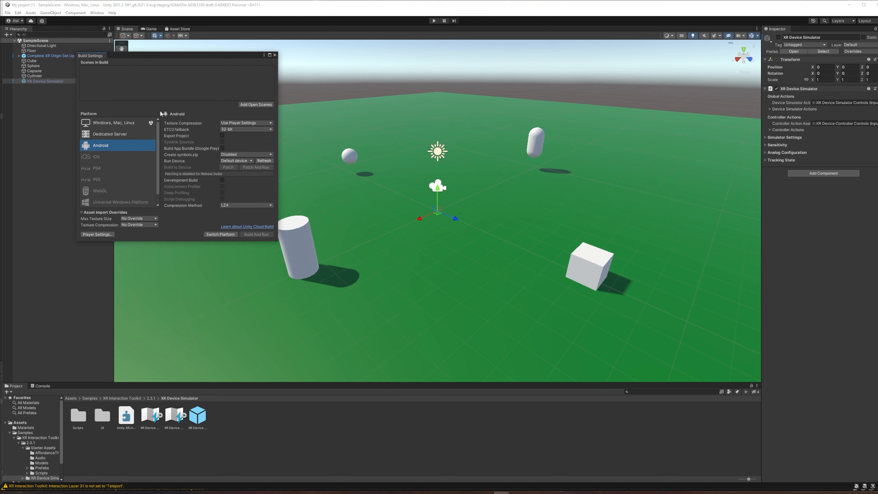
left_click(252, 105)
- Compare the available build platforms and switch the project's platform to Android
left_click(111, 134)
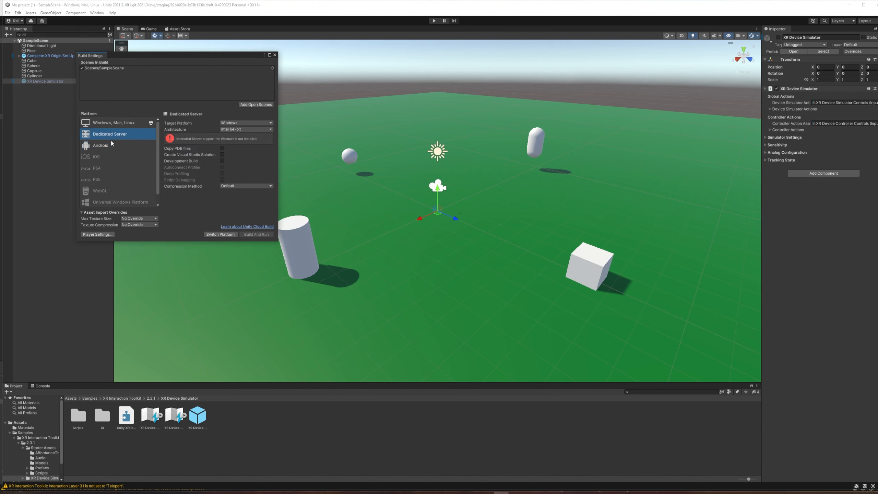
left_click(112, 123)
left_click(119, 138)
left_click(120, 145)
left_click(122, 124)
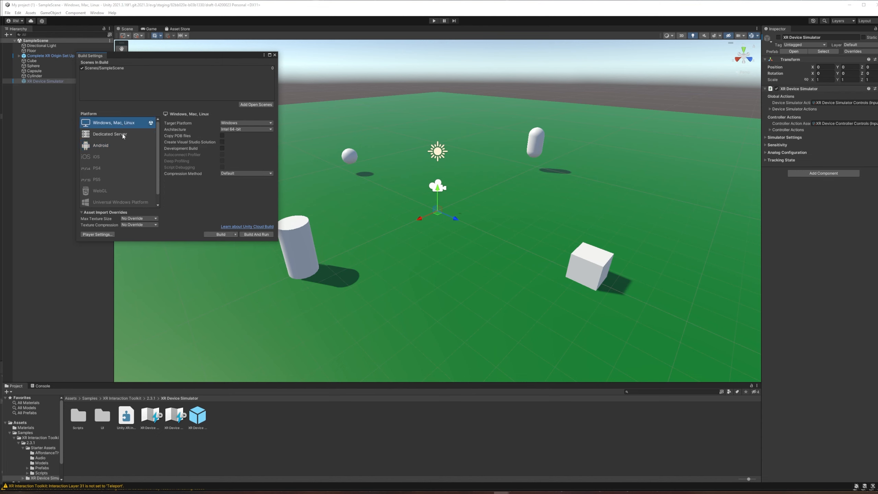
left_click(124, 147)
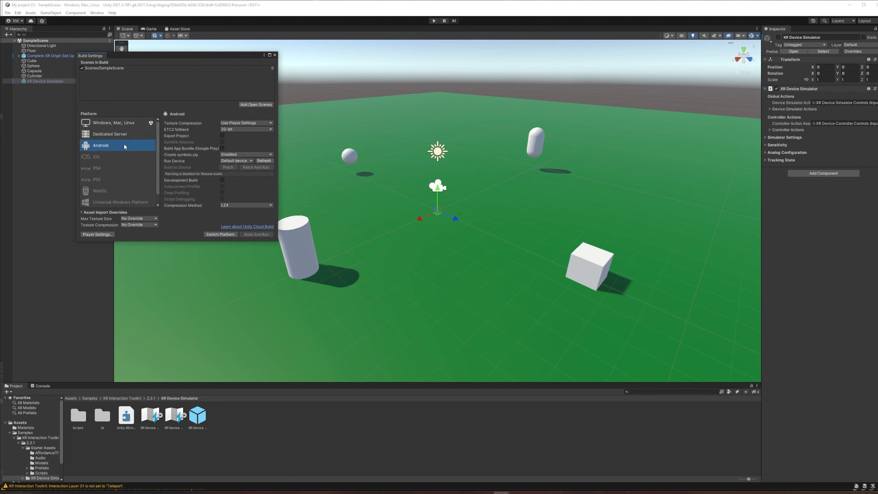
left_click(220, 235)
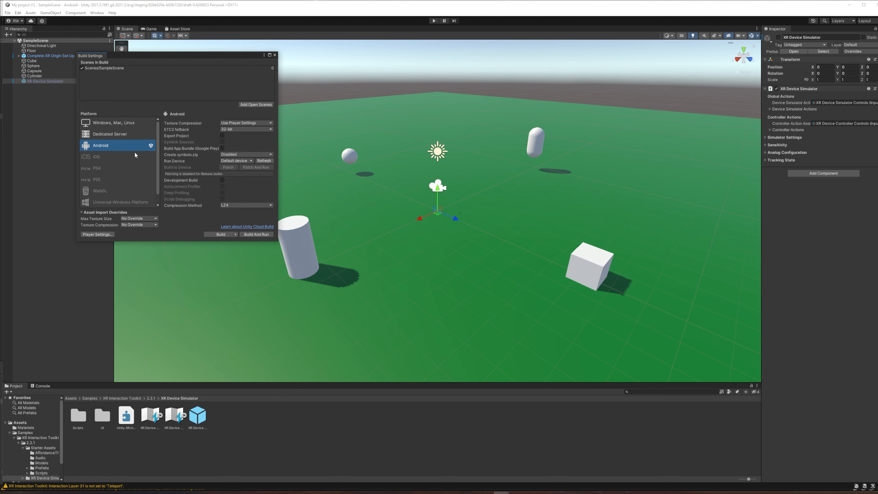
- Switch to Unity Hub, check the installed modules of editor version 2021.3.16f1, and return to the Unity editor
left_click(316, 493)
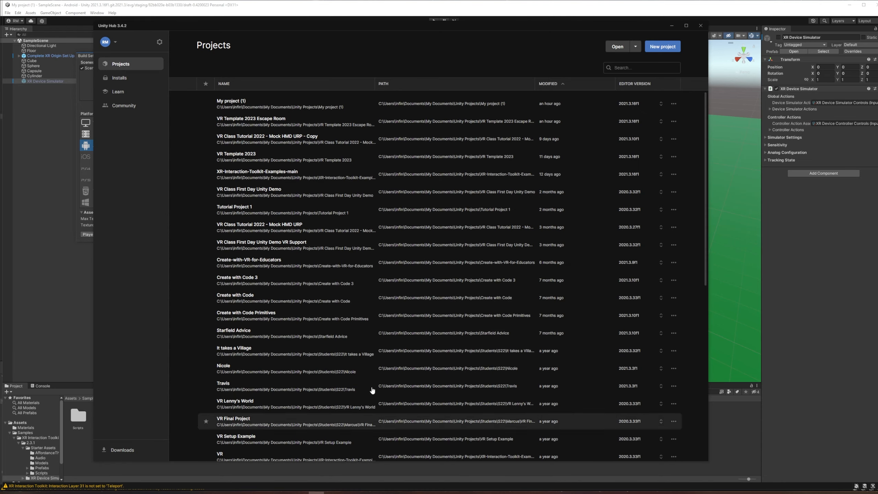
left_click(120, 78)
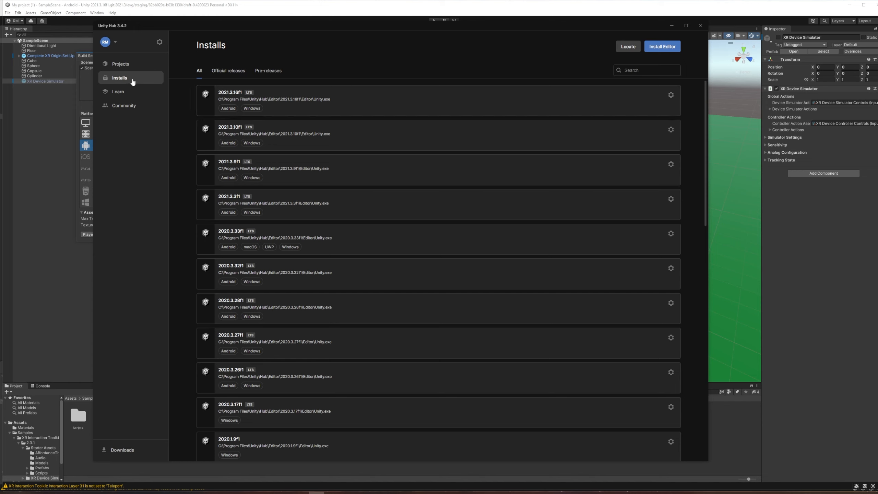
left_click(670, 97)
left_click(626, 102)
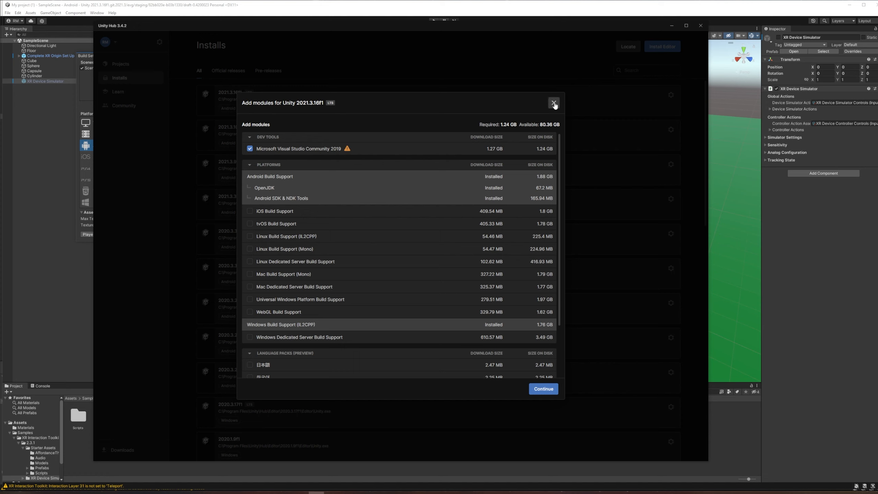
left_click(554, 104)
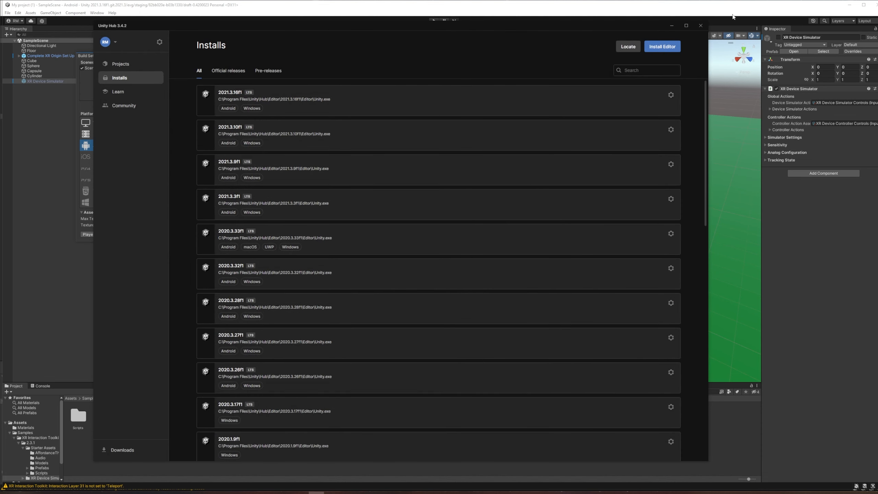
left_click(732, 16)
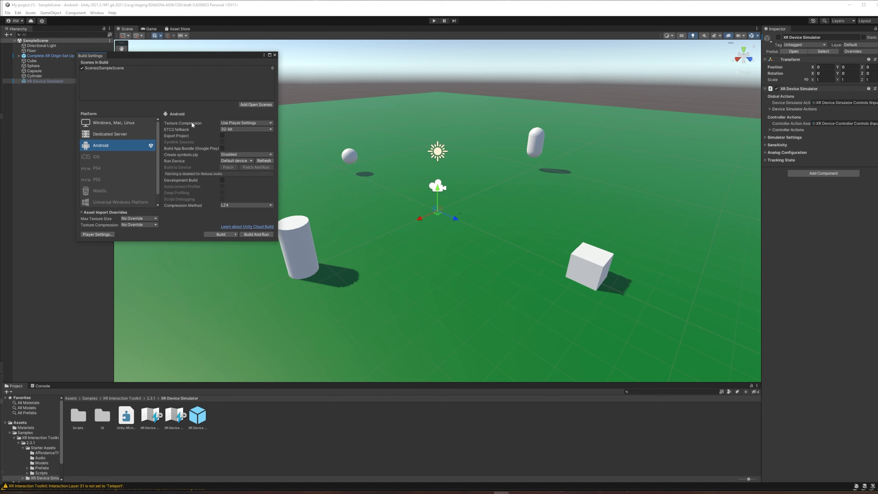
- Set the Android texture compression to ASTC and the max texture size override to Max 2048
left_click(236, 123)
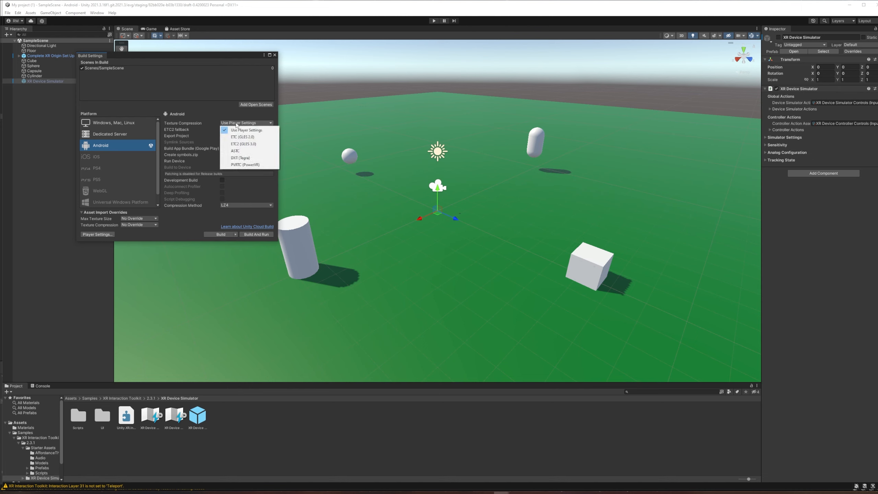
left_click(242, 154)
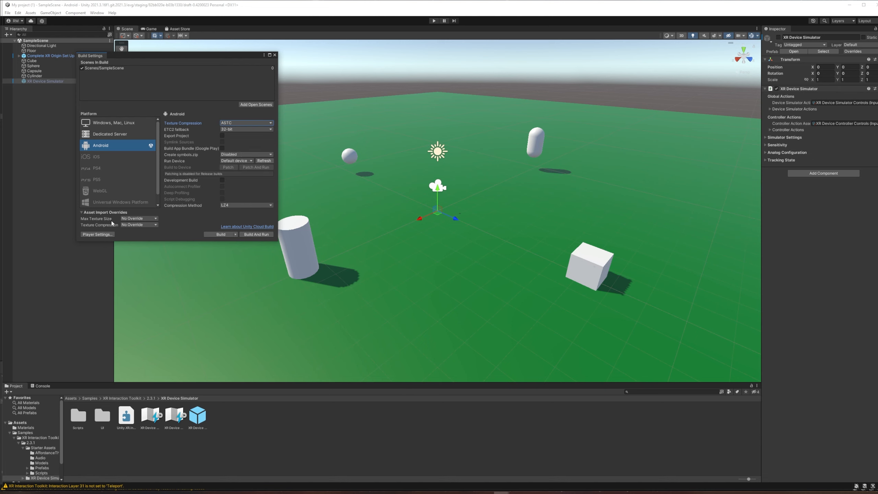
left_click(134, 219)
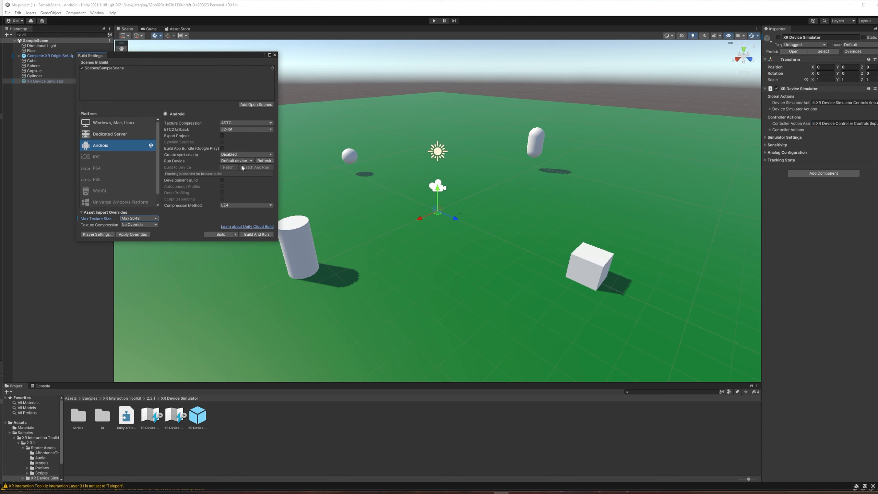
- Check which run devices are available for the Android build, keeping Default device selected
left_click(252, 161)
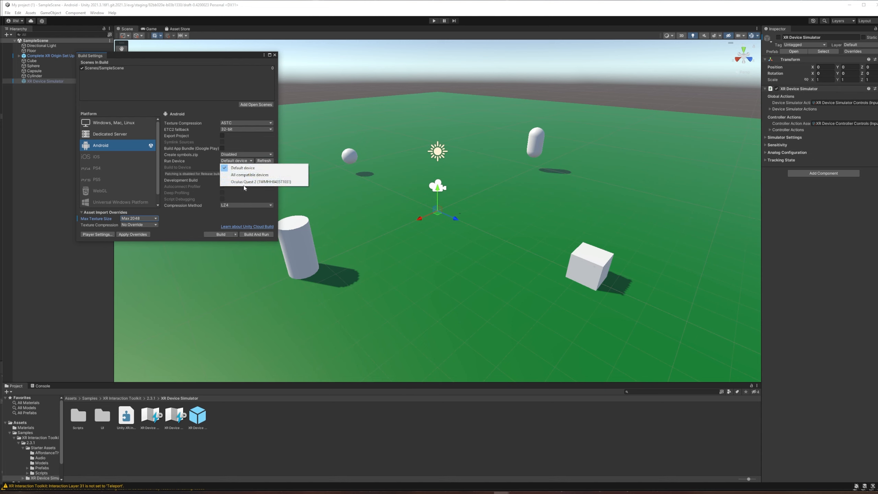
left_click(251, 161)
left_click(245, 192)
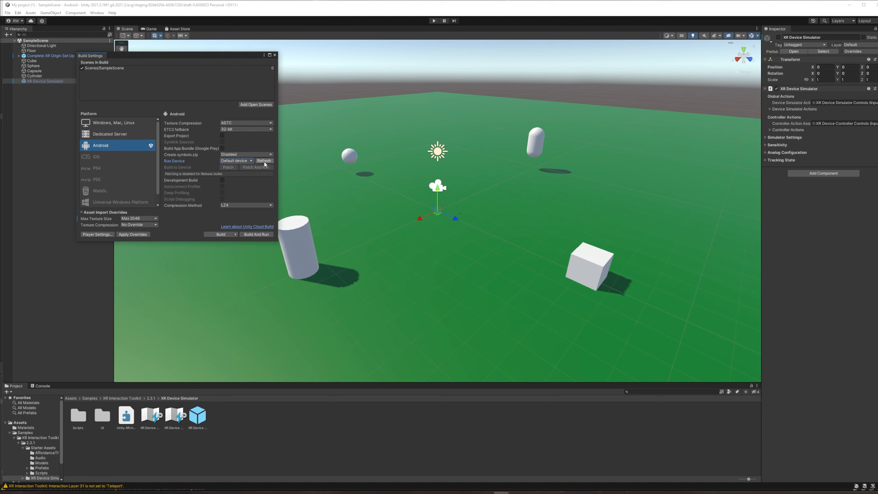
- Open the Player settings and examine the Company Name and Product Name fields
left_click(100, 234)
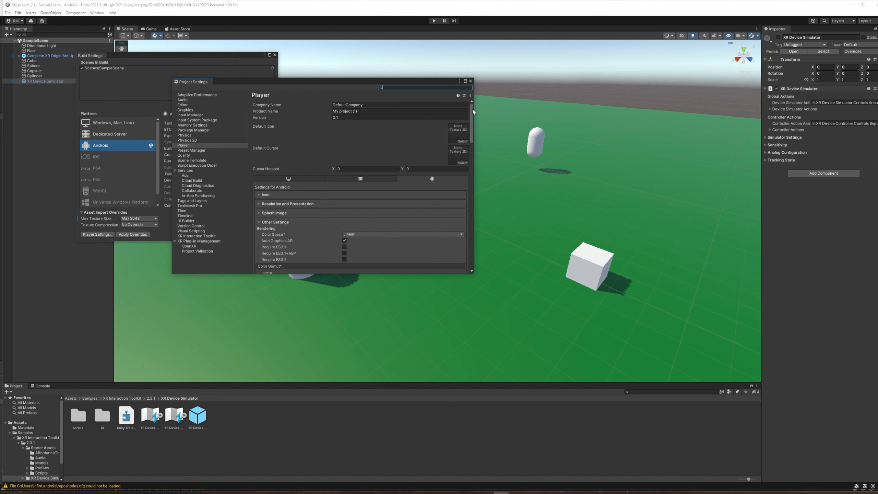
left_click_drag(472, 110, 473, 133)
left_click(356, 105)
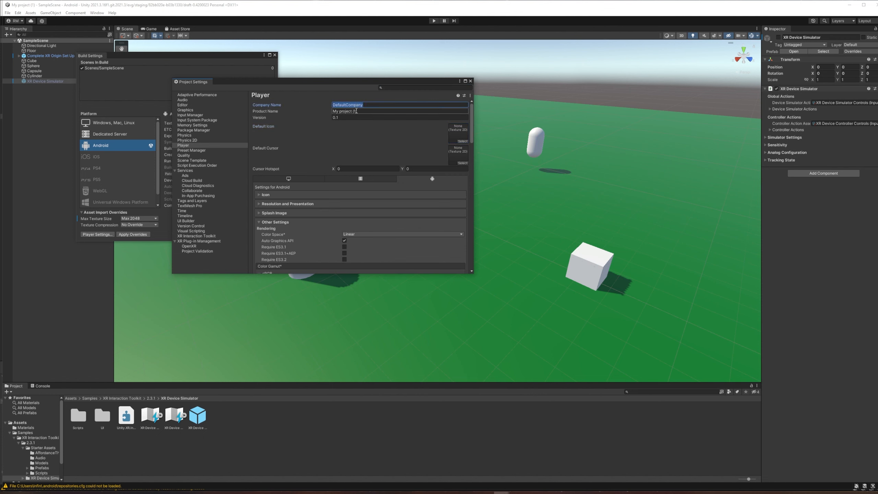
left_click(356, 111)
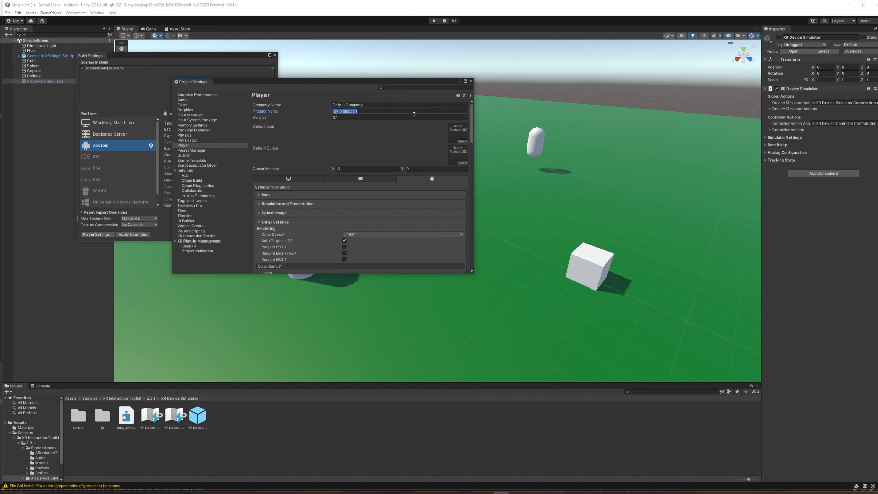
scroll(471, 116, "down", 1)
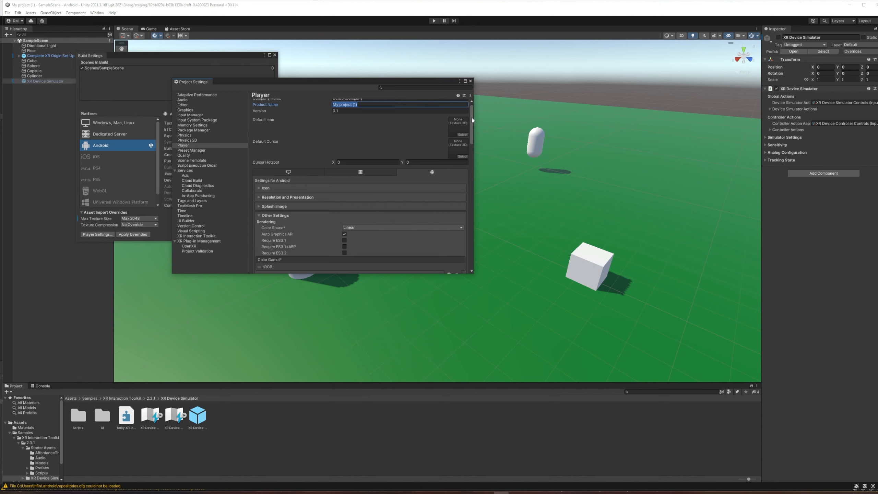
scroll(472, 118, "up", 1)
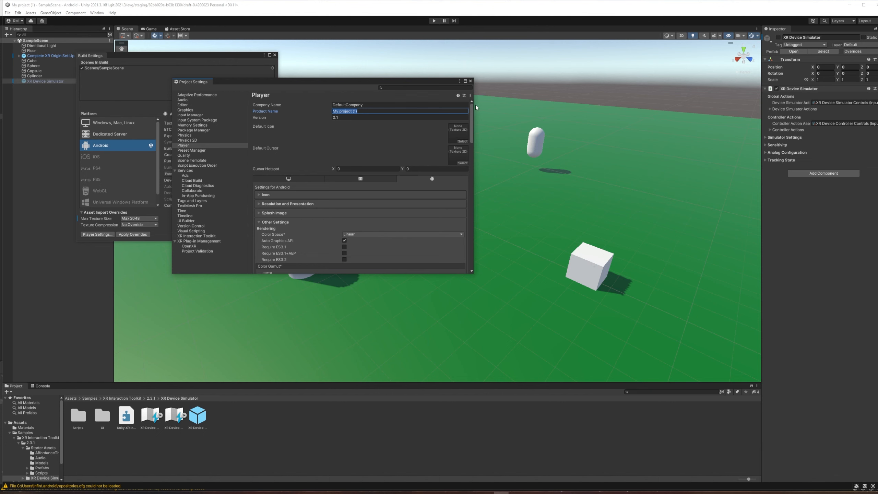
- Look over the Android rendering settings and consult Meta's Configure Unity Settings documentation page in the browser
scroll(476, 111, "down", 3)
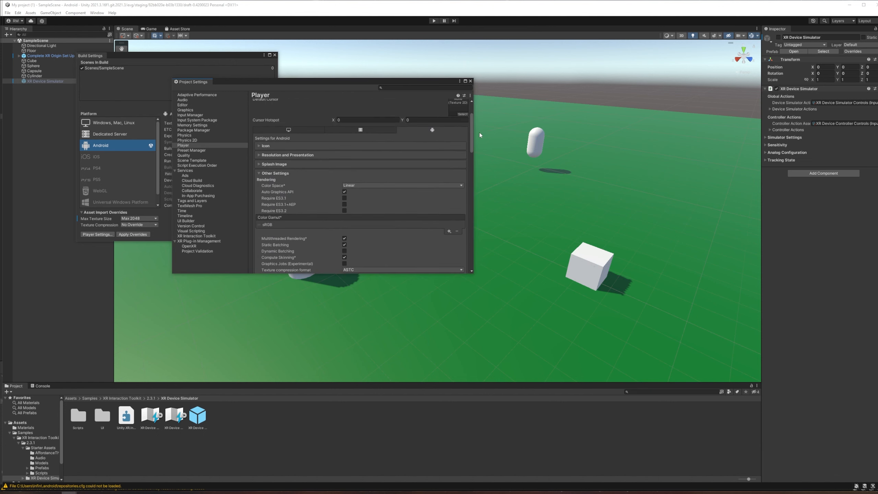
scroll(472, 127, "down", 2)
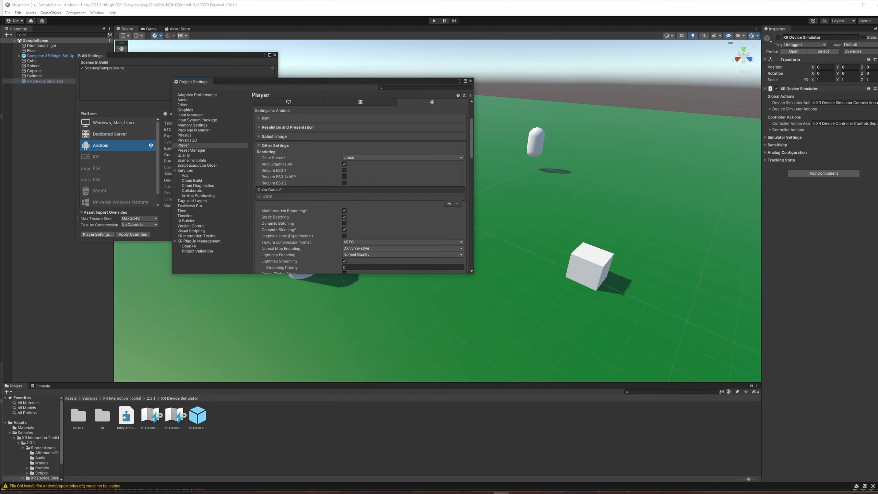
left_click_drag(877, 97, 664, 74)
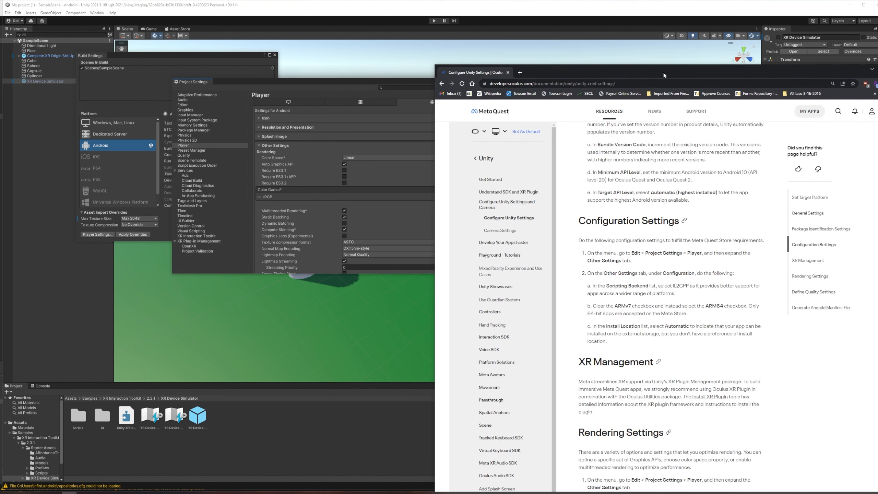
left_click(473, 129)
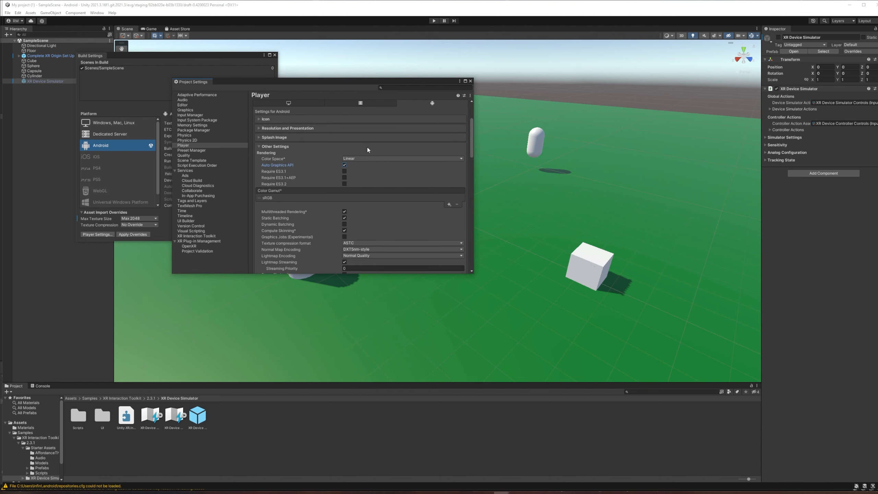
- Turn off Auto Graphics API for Android and move OpenGLES3 above Vulkan in the graphics API order
left_click(345, 166)
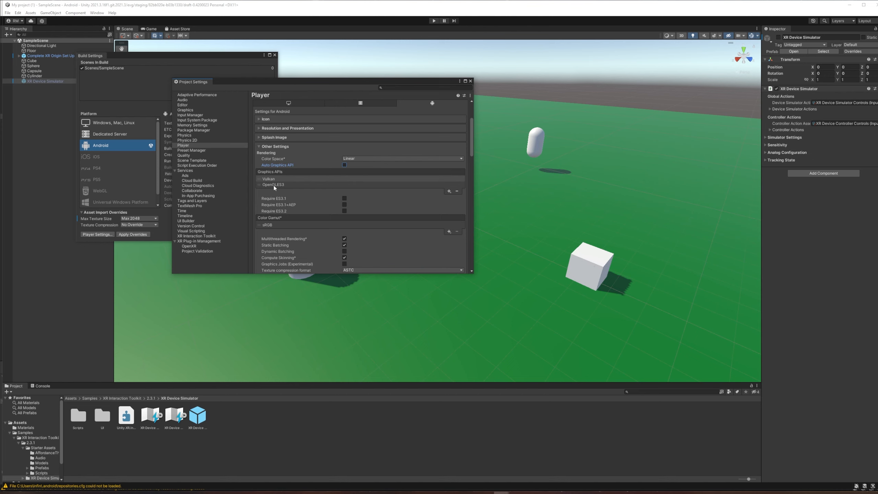
left_click_drag(274, 187, 276, 178)
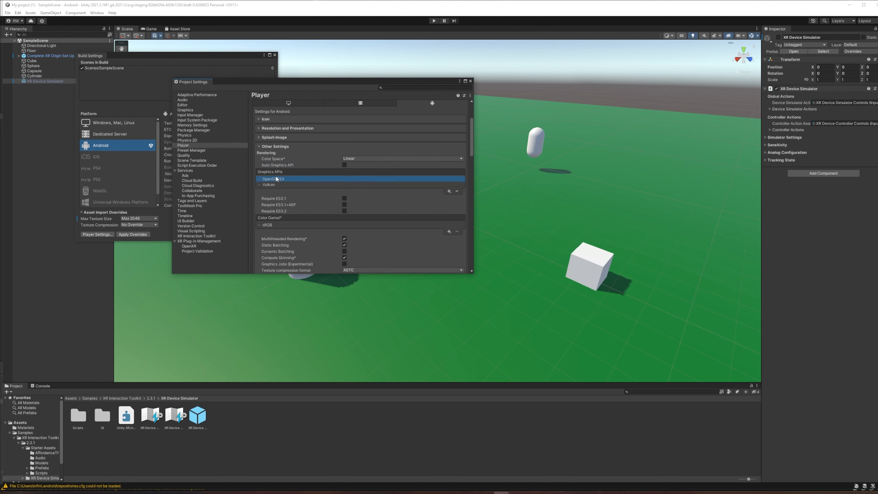
left_click(291, 185)
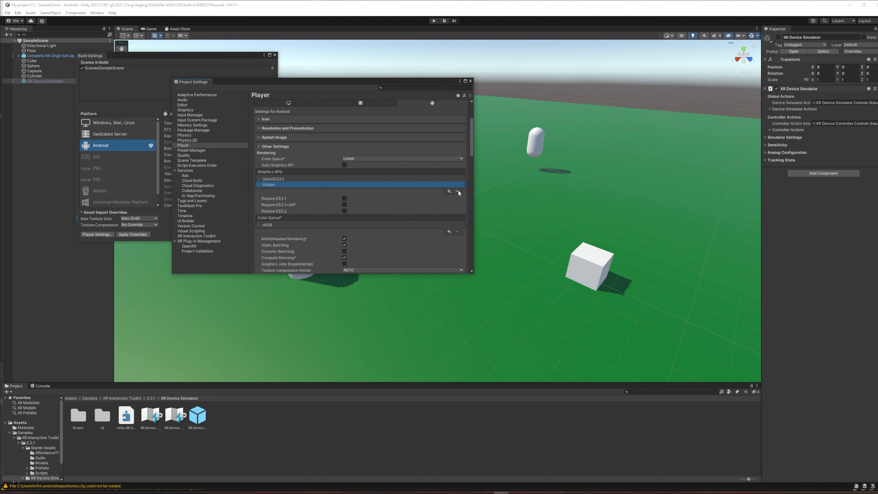
- Set the Android Minimum API Level to Android 10.0 (API level 29) in the Player settings
scroll(472, 127, "down", 3)
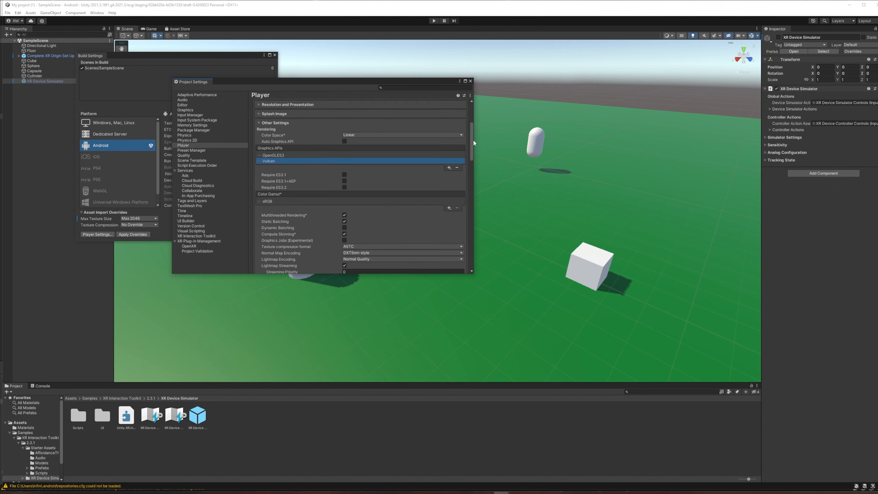
left_click_drag(477, 142, 478, 151)
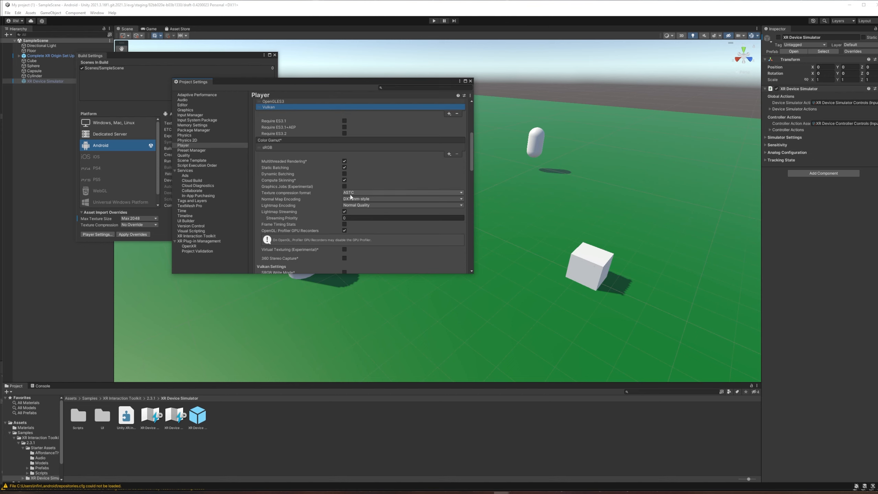
scroll(347, 183, "down", 10)
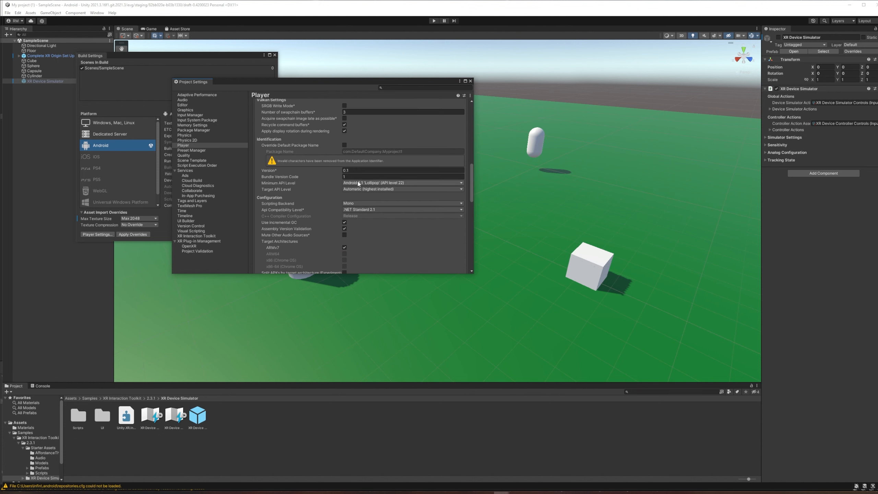
left_click(369, 183)
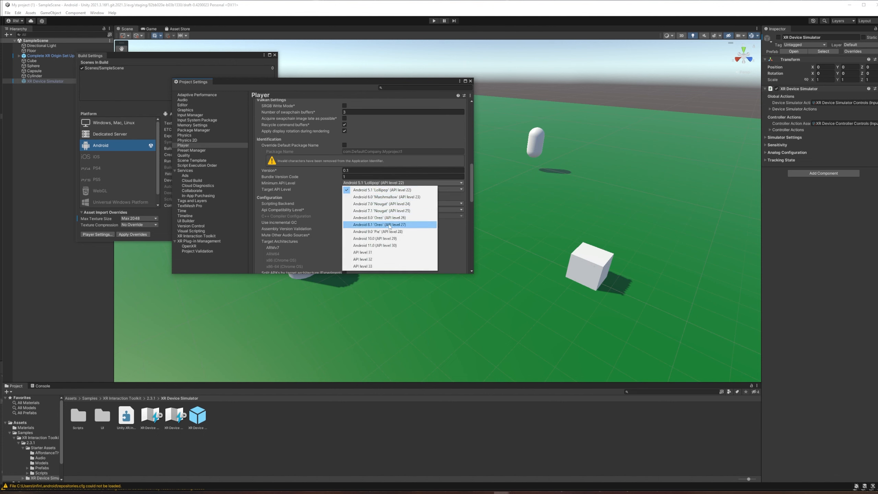
left_click(399, 238)
- Set the Scripting Backend to IL2CPP and make ARM64 the only target architecture, with ARMv7 disabled
scroll(341, 179, "down", 2)
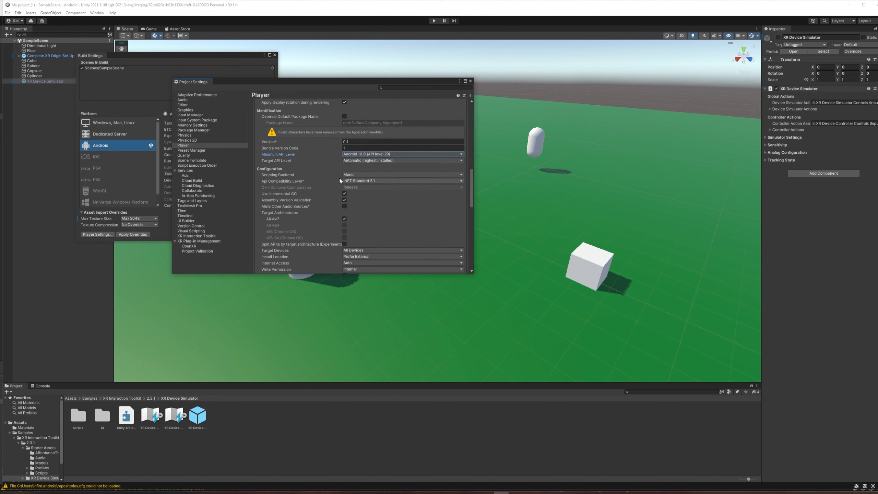
left_click(377, 175)
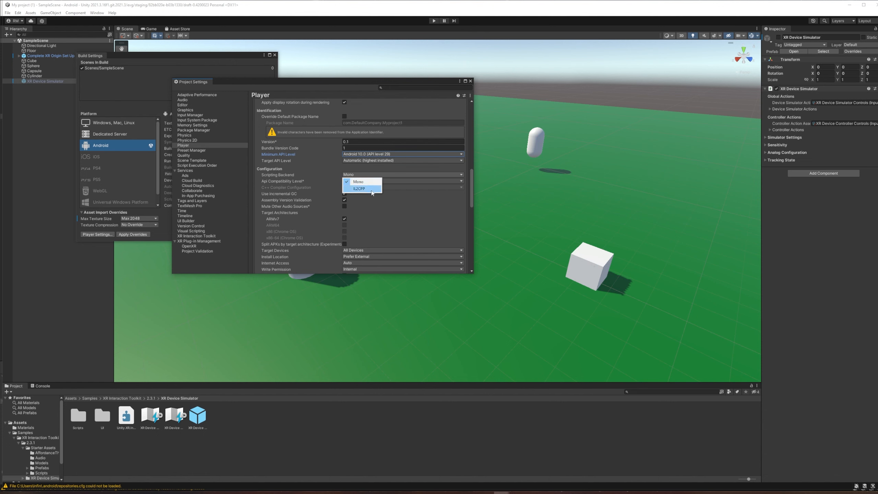
left_click(372, 189)
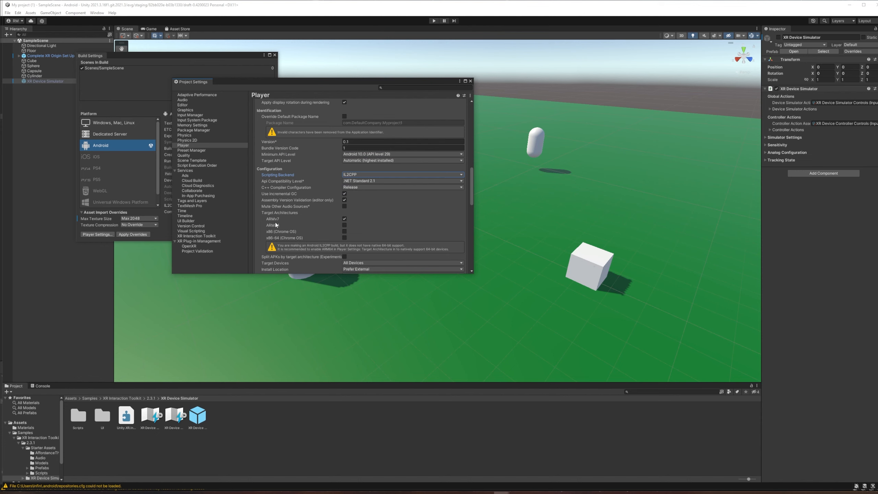
left_click(344, 225)
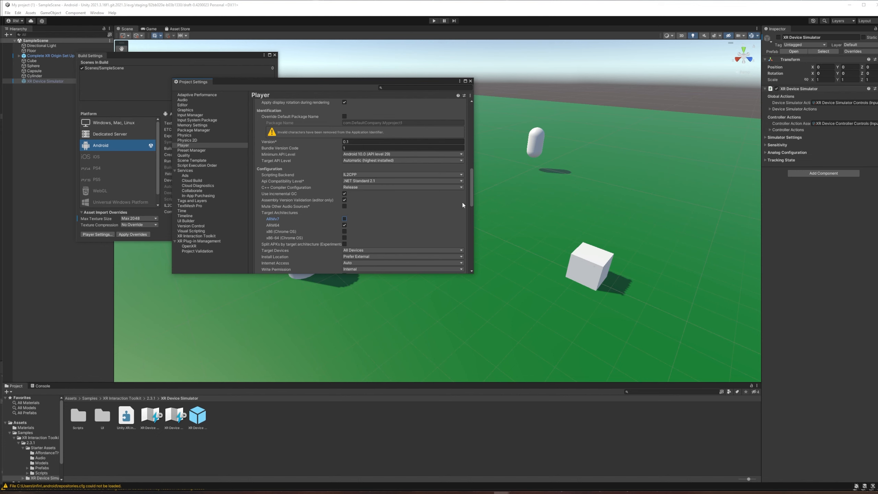
- Set the Install Location for the Android build to Automatic
scroll(472, 194, "down", 3)
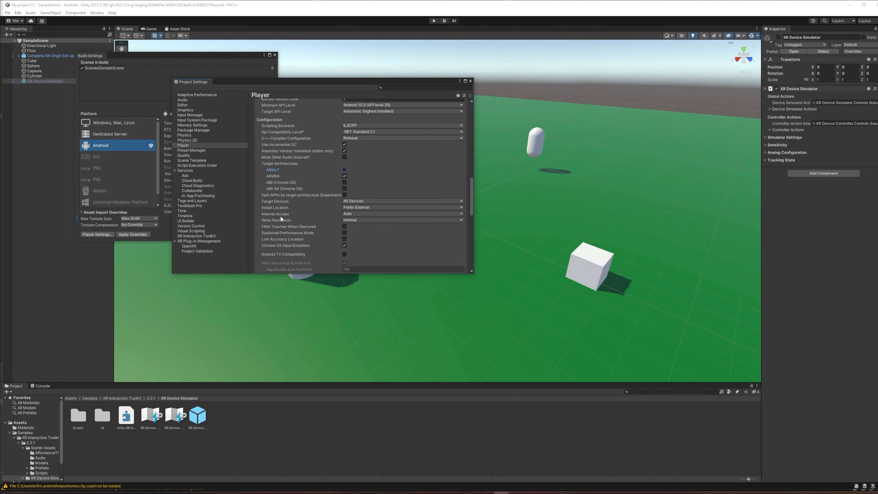
left_click(382, 208)
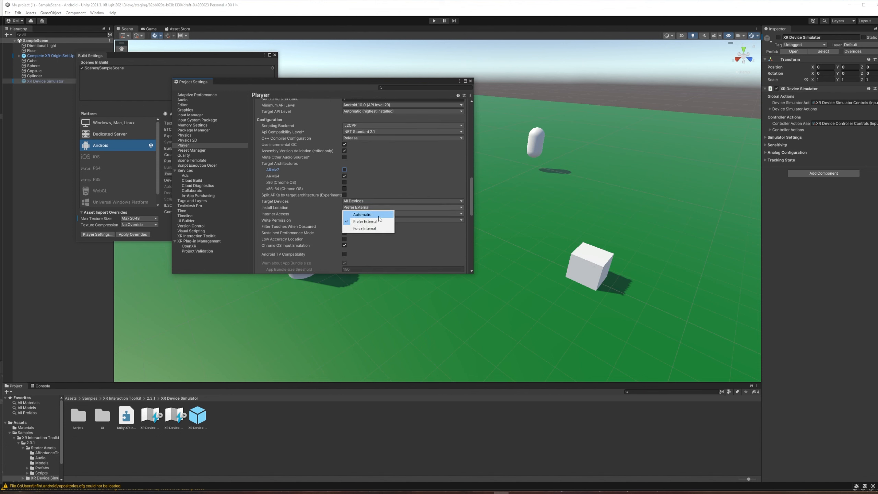
left_click(363, 215)
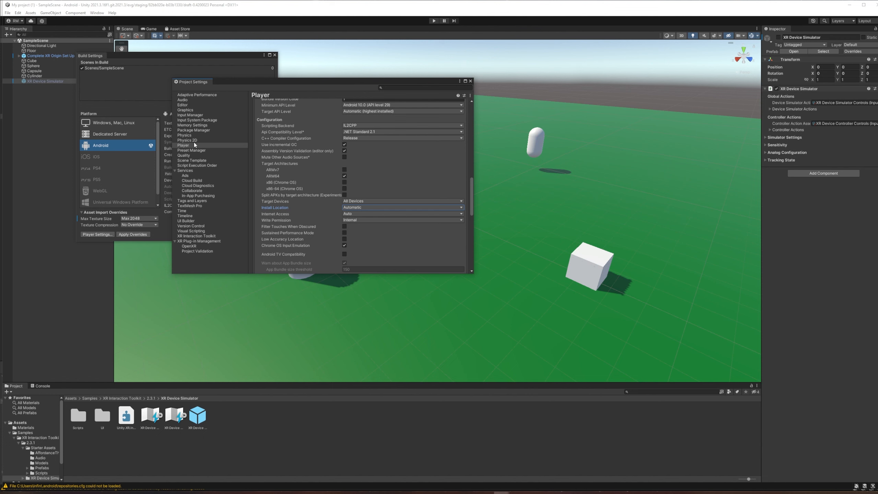
- Add a new quality level in the Quality settings and name it Standalone VR
left_click(188, 156)
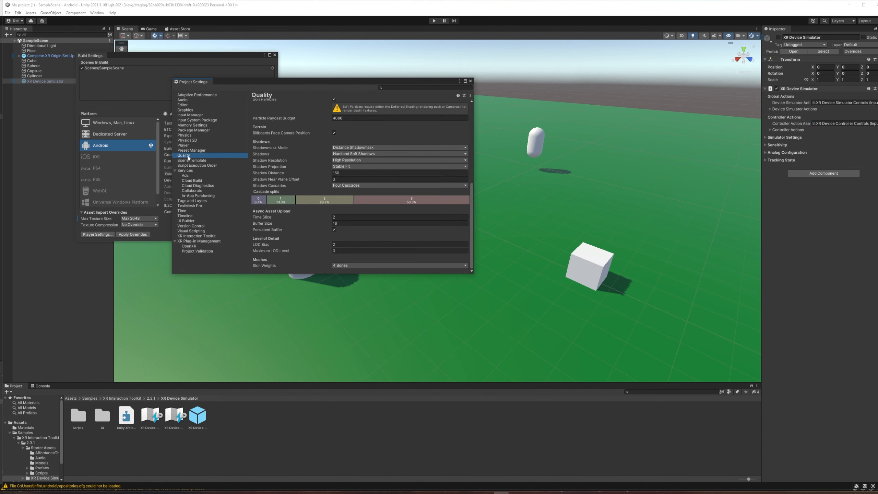
left_click_drag(471, 192, 466, 110)
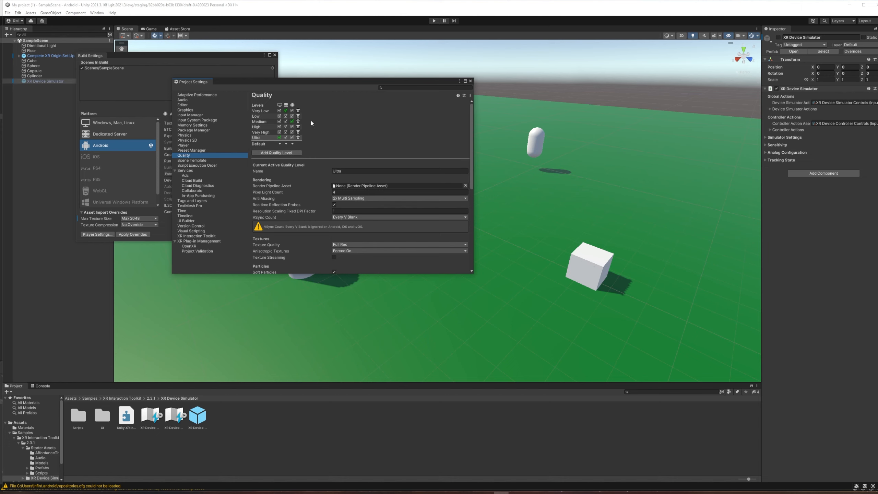
left_click(273, 154)
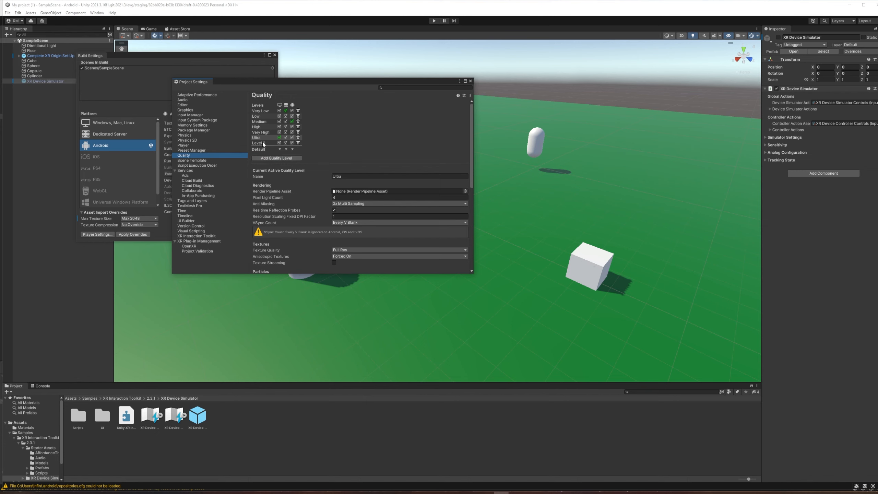
left_click(262, 143)
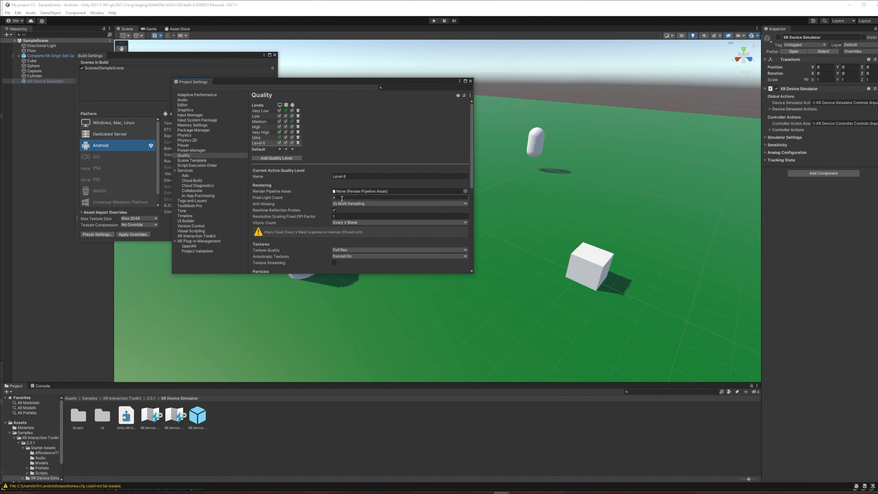
double_click(344, 176)
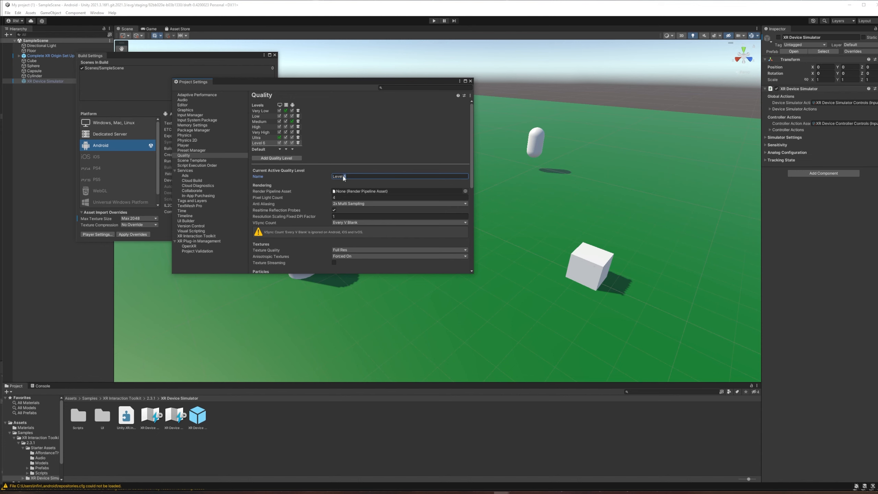
type("Standalone VR")
- Set the Standalone VR level's Pixel Light Count to 1 and Anti Aliasing to 4x Multi Sampling
left_click(335, 198)
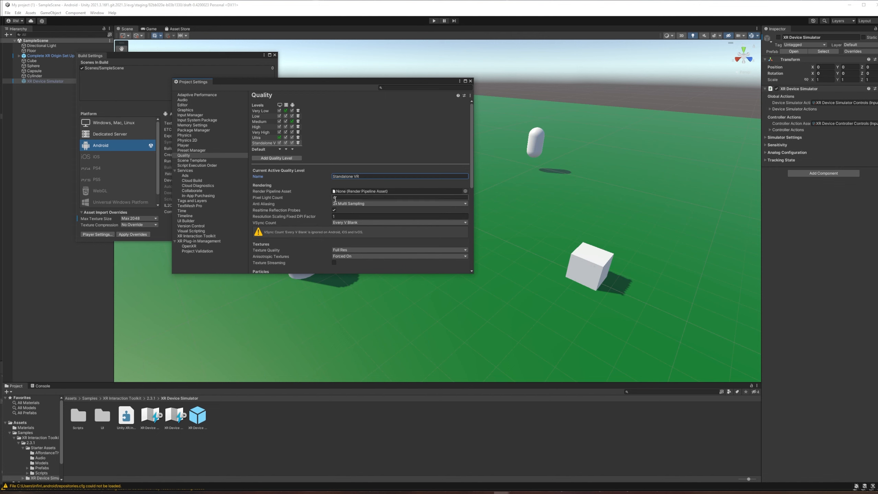
left_click(337, 199)
left_click(345, 204)
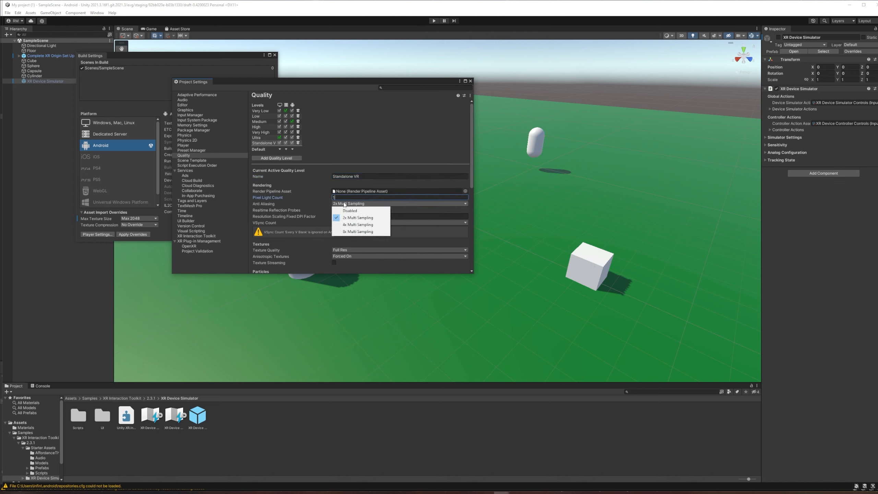
left_click(357, 225)
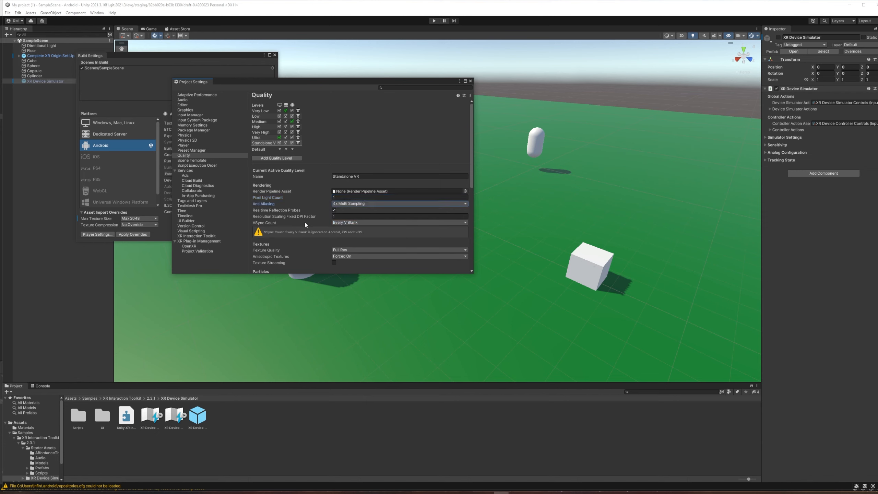
- Set VSync Count to Don't Sync and Anisotropic Textures to Per Texture for the Standalone VR level
left_click(357, 223)
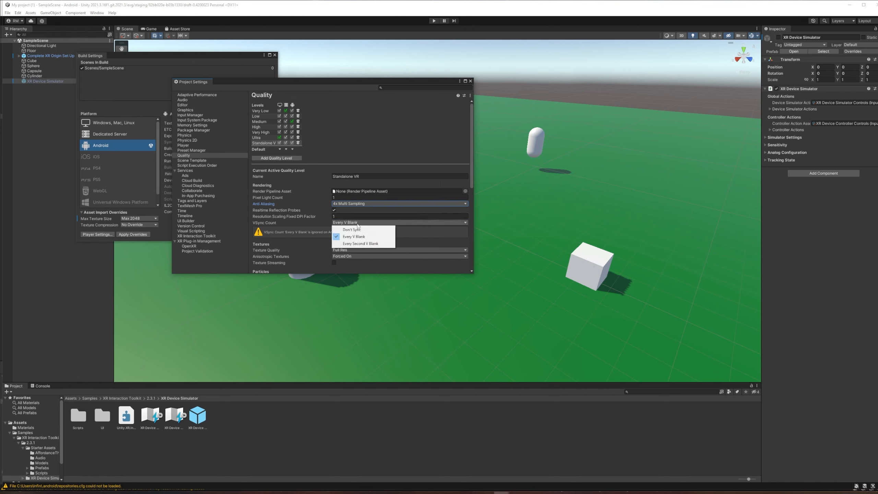
left_click(360, 230)
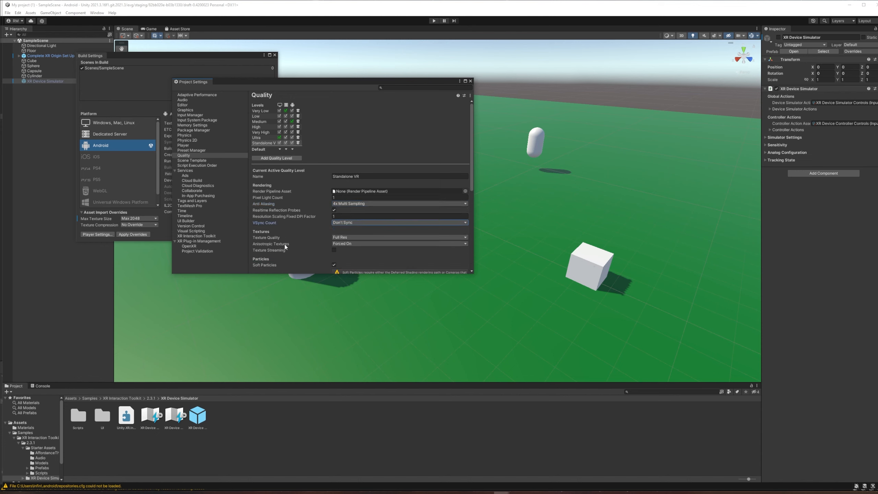
left_click(351, 244)
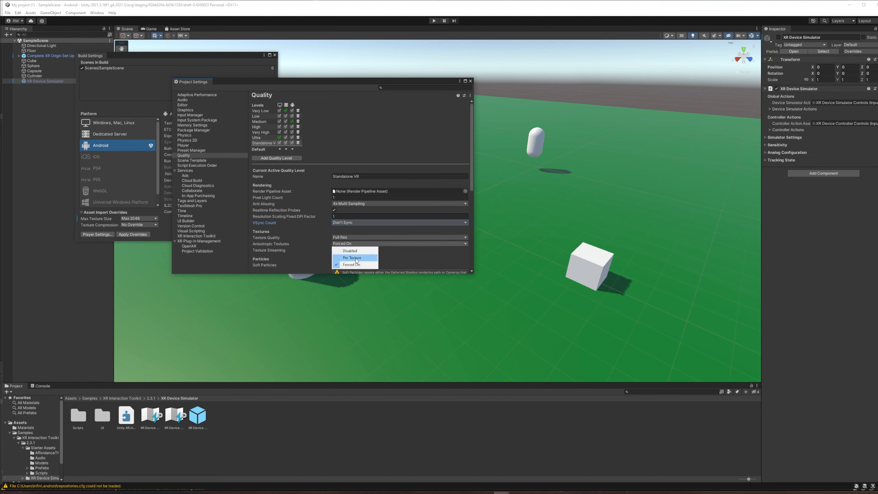
left_click(355, 258)
- Turn off Soft Particles for the Standalone VR level and close the Project Settings
scroll(296, 183, "down", 5)
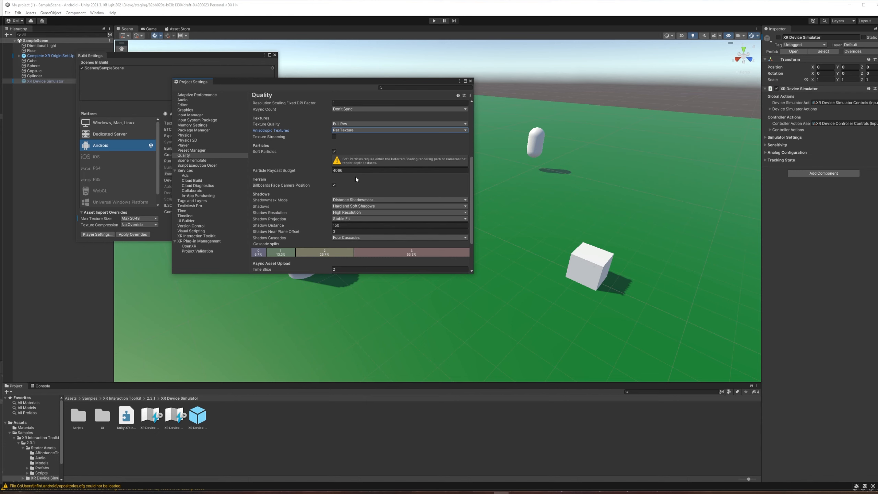
left_click(334, 151)
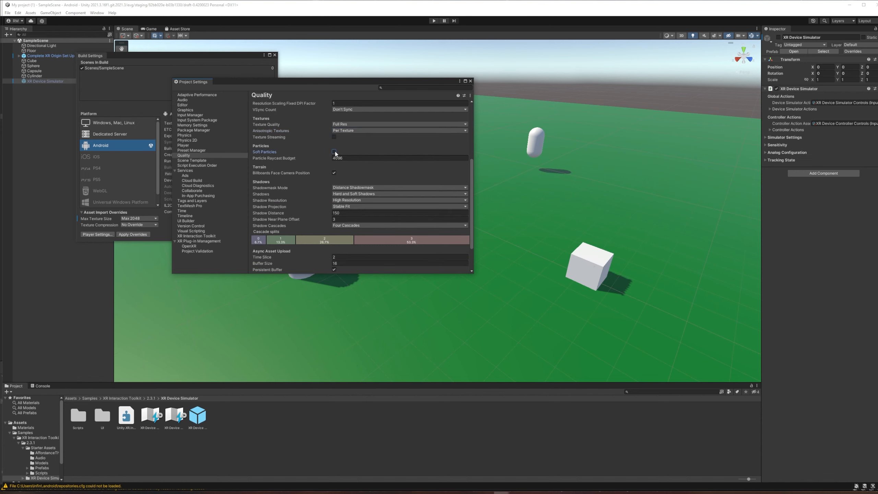
scroll(372, 167, "down", 3)
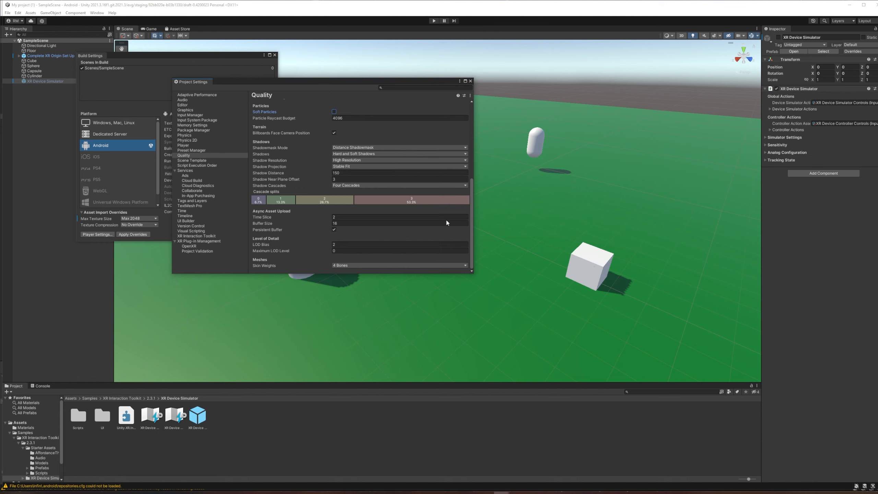
left_click(471, 81)
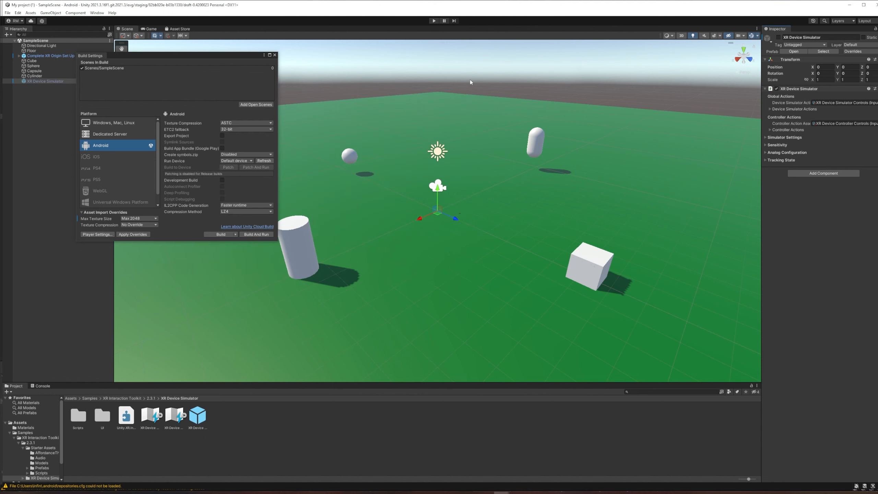
- Review the Run Device choices in the Android Build Settings
left_click(200, 59)
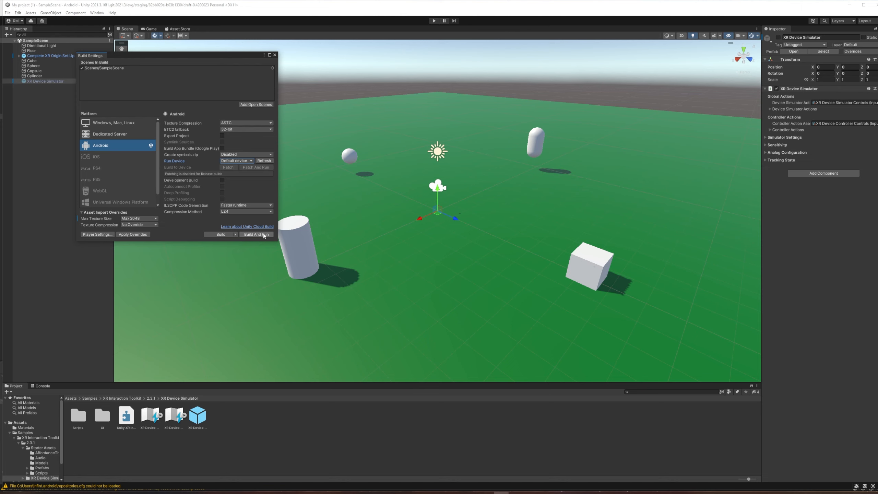
left_click(237, 160)
left_click(253, 172)
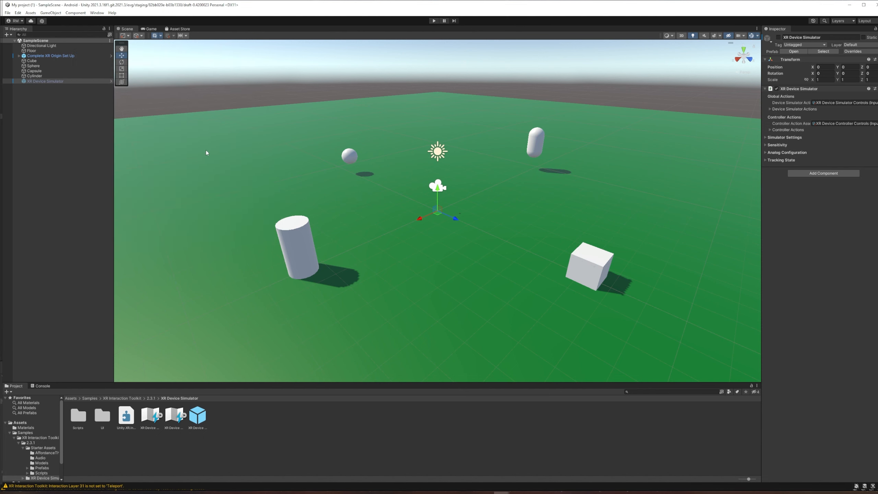
- Enable the XR Device Simulator object in the scene and start Play mode
left_click(60, 81)
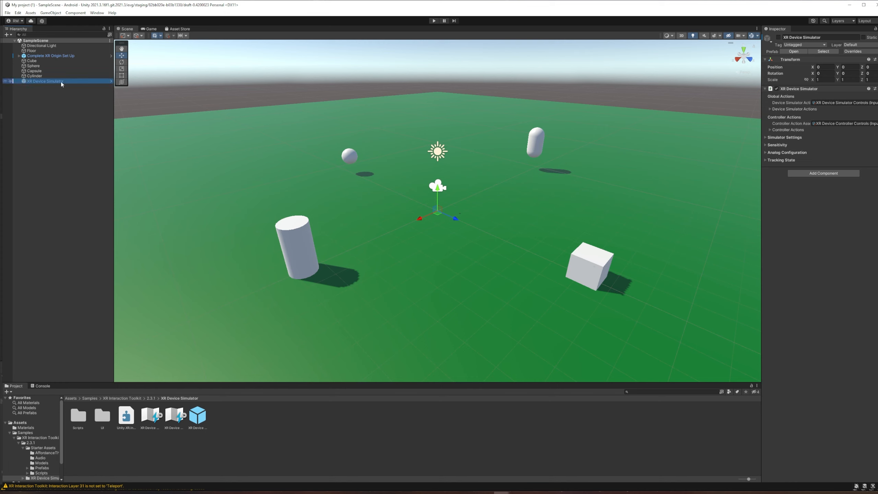
left_click(778, 37)
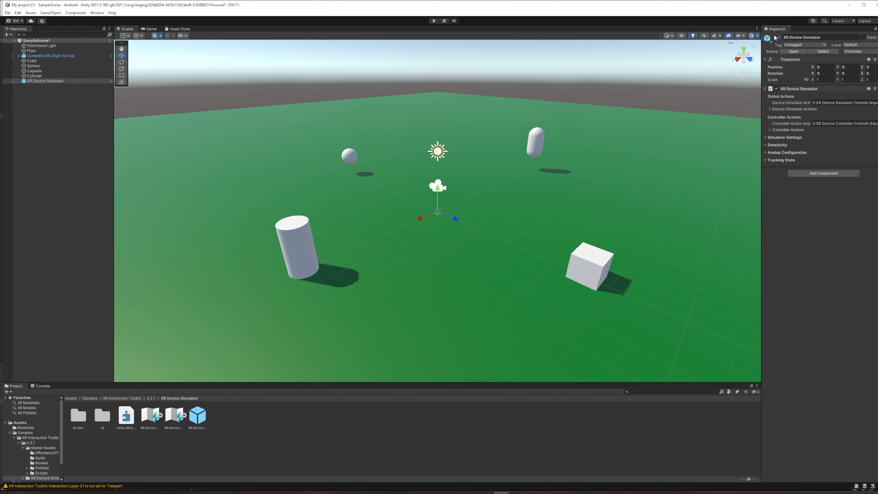
left_click(434, 21)
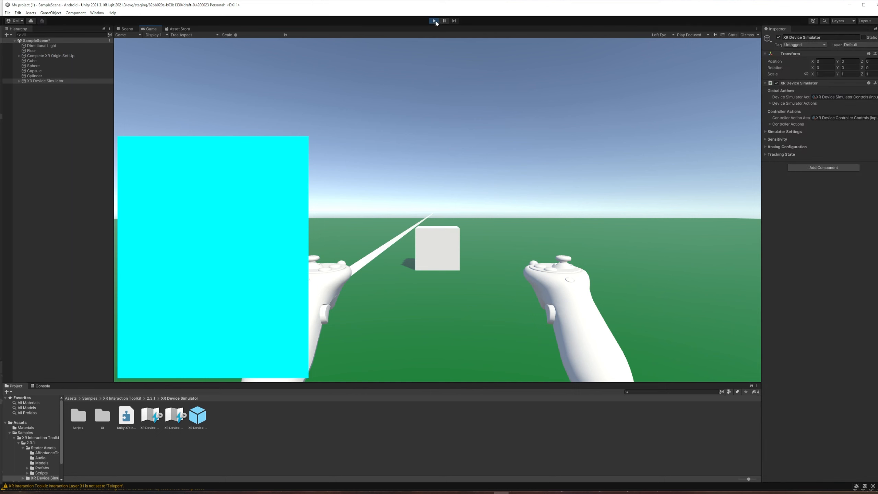
- Move the simulated headset forward through the scene up to the cube
key("w")
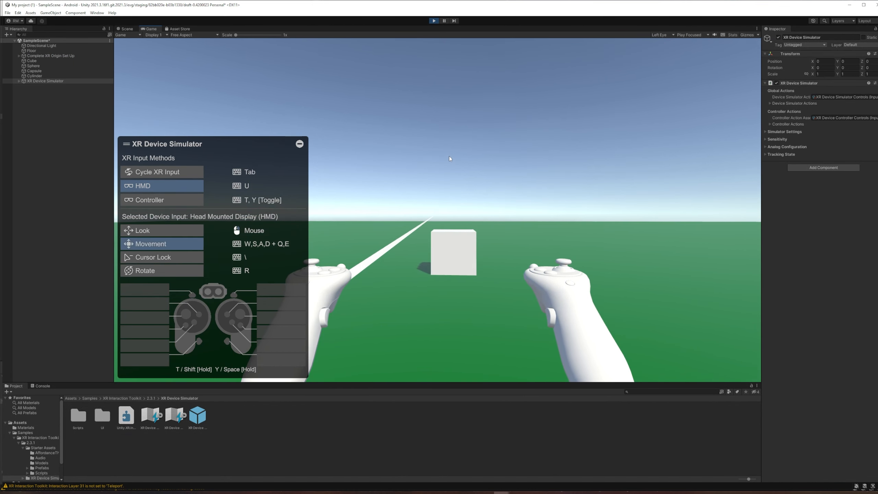
key("w")
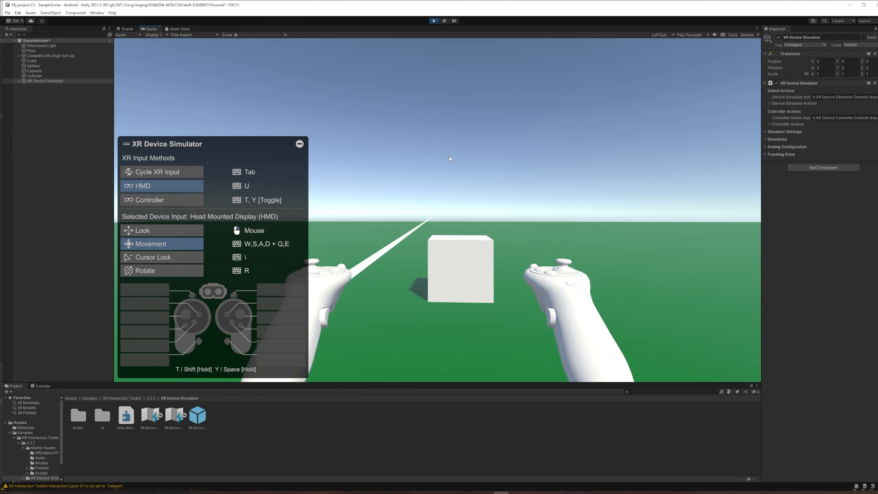
key("w")
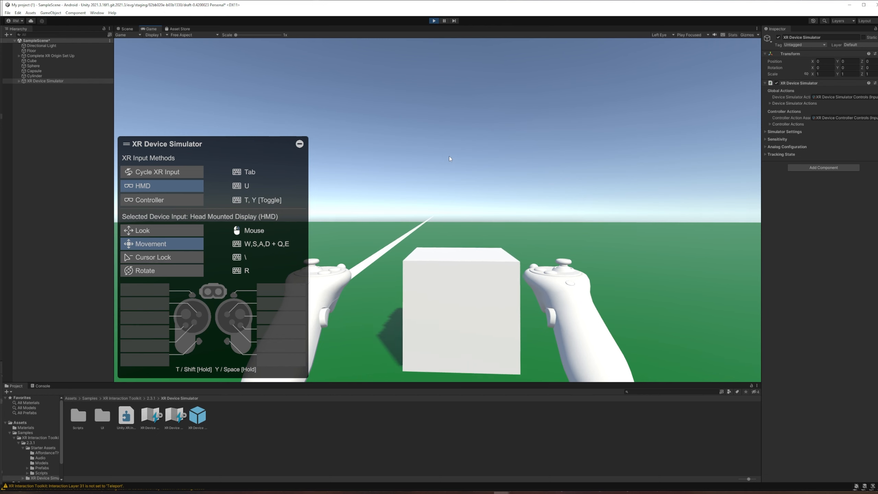
key("w")
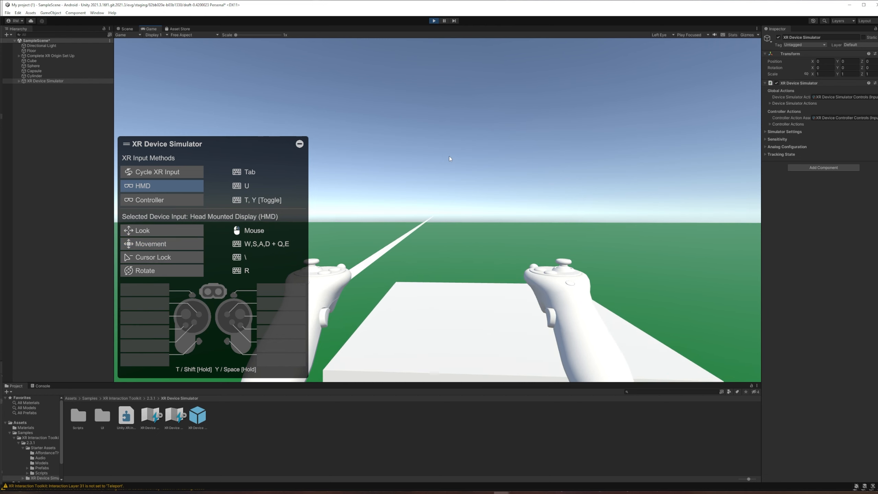